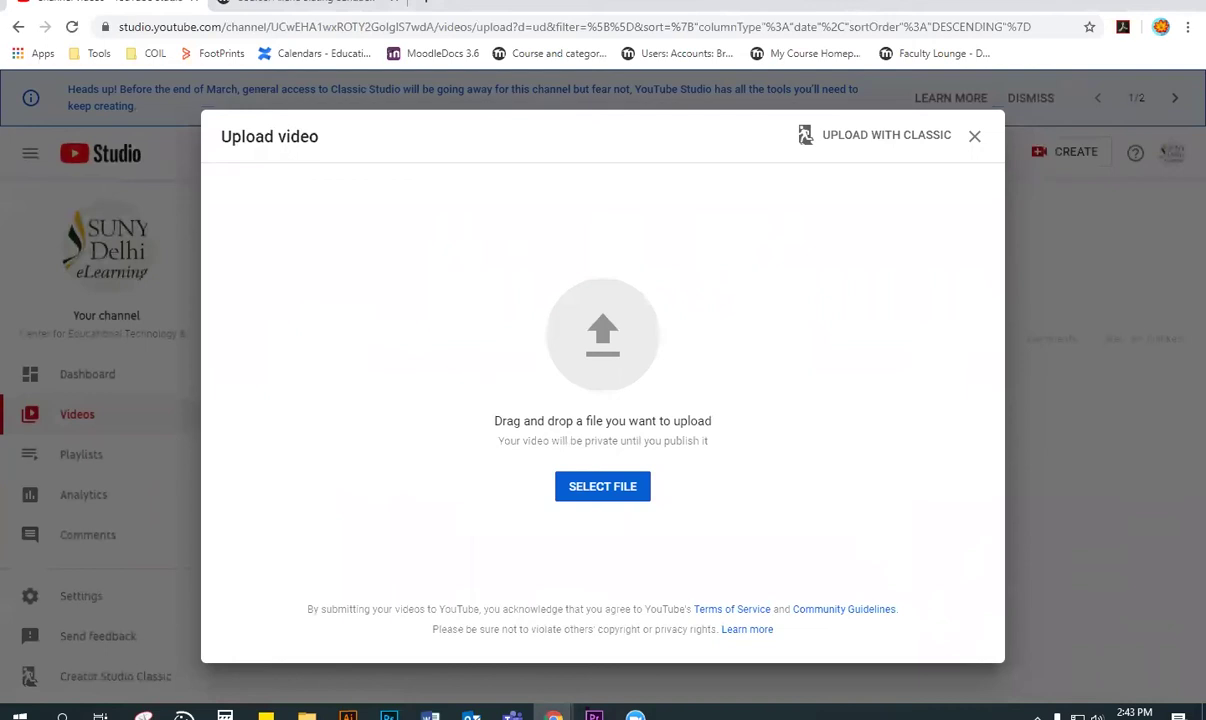
Step: Upload zoom_0.mp4 and replace its default title with 'How to use zoom'
left_click(585, 500)
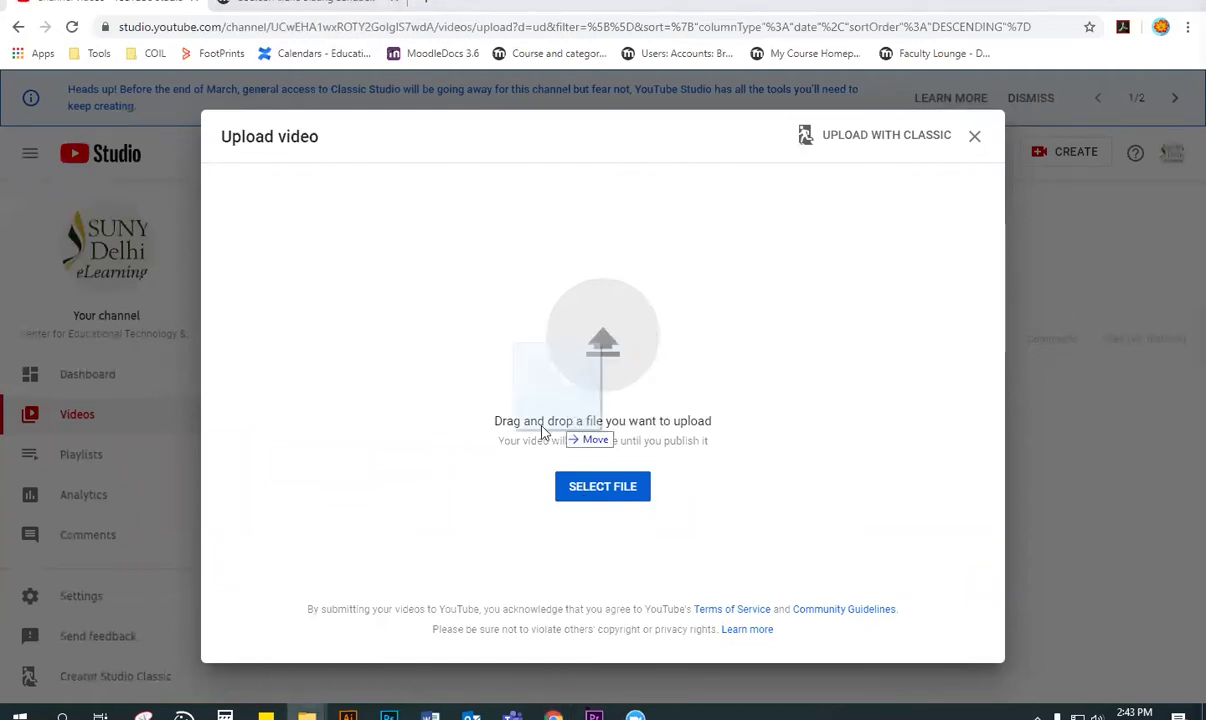
left_click_drag(510, 400, 549, 420)
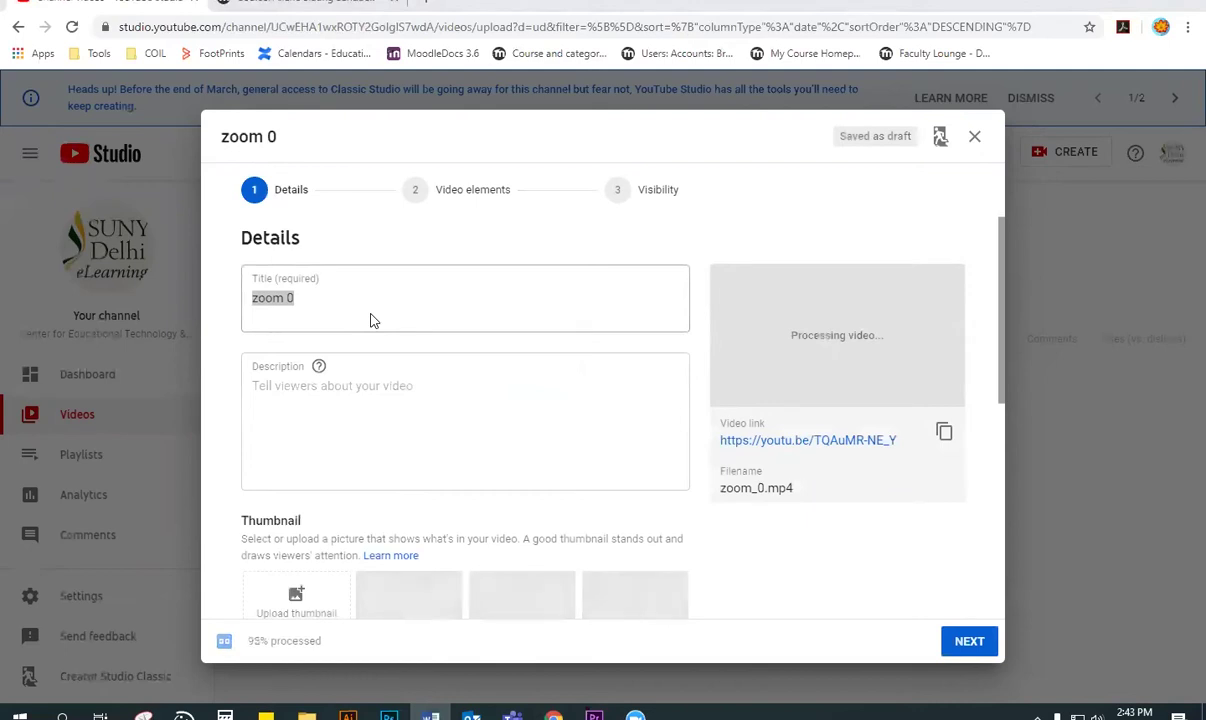
left_click(296, 299)
key("BackSpace")
key("BackSpace")
key("BackSpace")
key("BackSpace")
key("BackSpace")
key("BackSpace")
type("How to use zoom")
Step: Mark the video as not made for kids and continue to the Video elements step
scroll(381, 425, "down", 3)
scroll(300, 420, "down", 2)
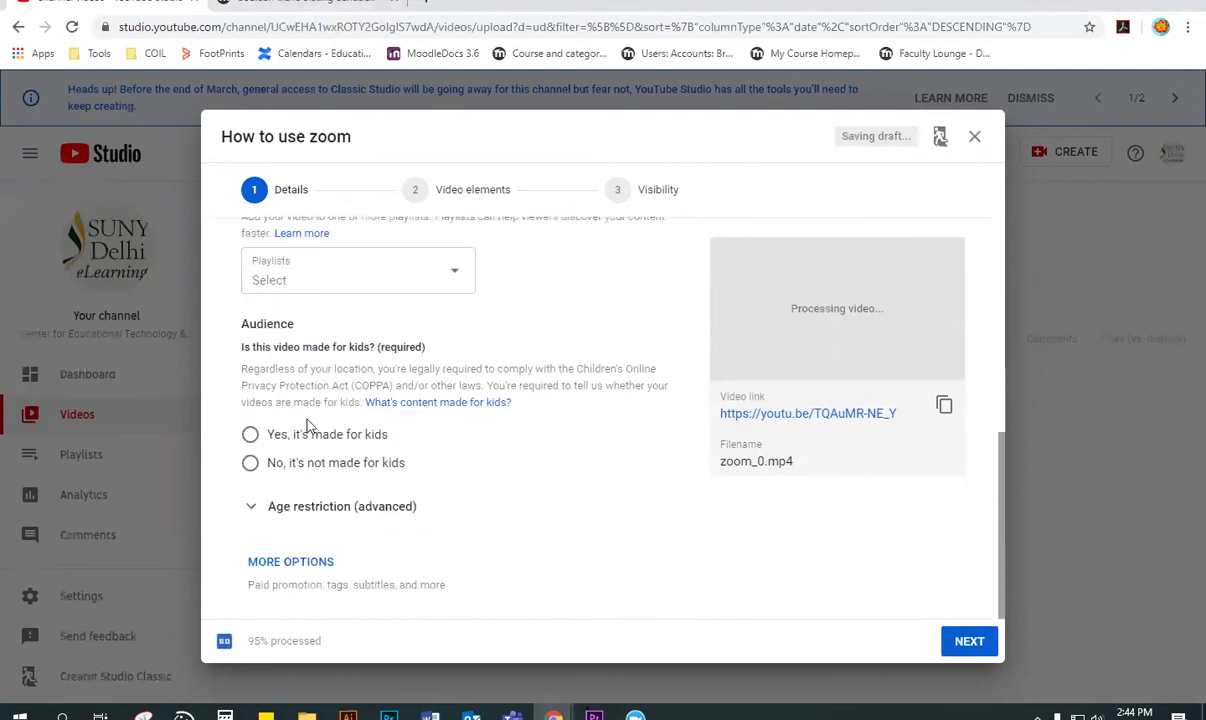
left_click(250, 464)
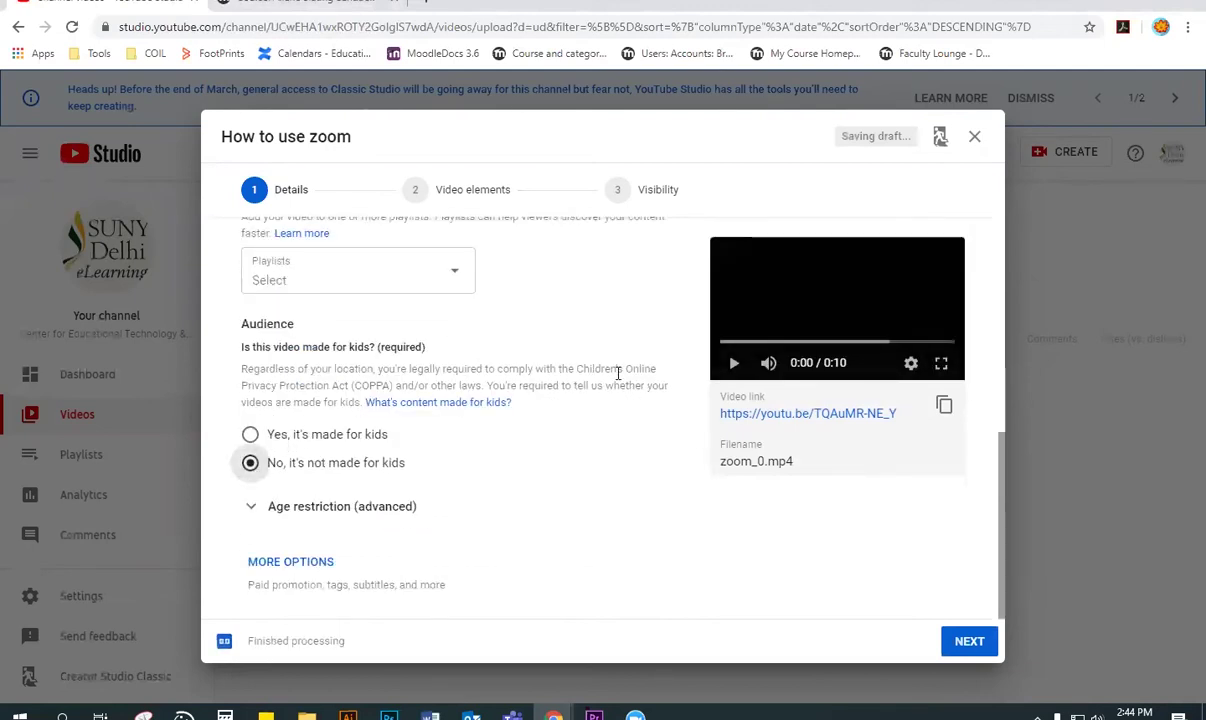
left_click(970, 642)
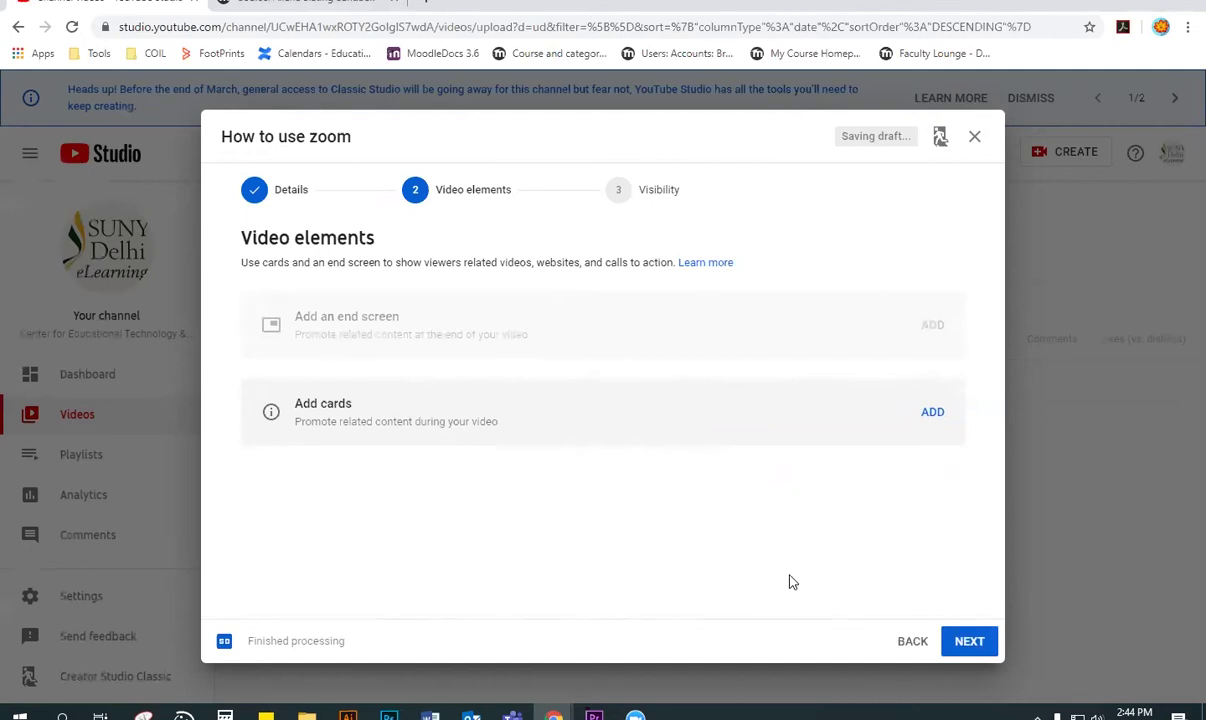
Step: Save the video with Unlisted visibility and copy its published video link
left_click(970, 642)
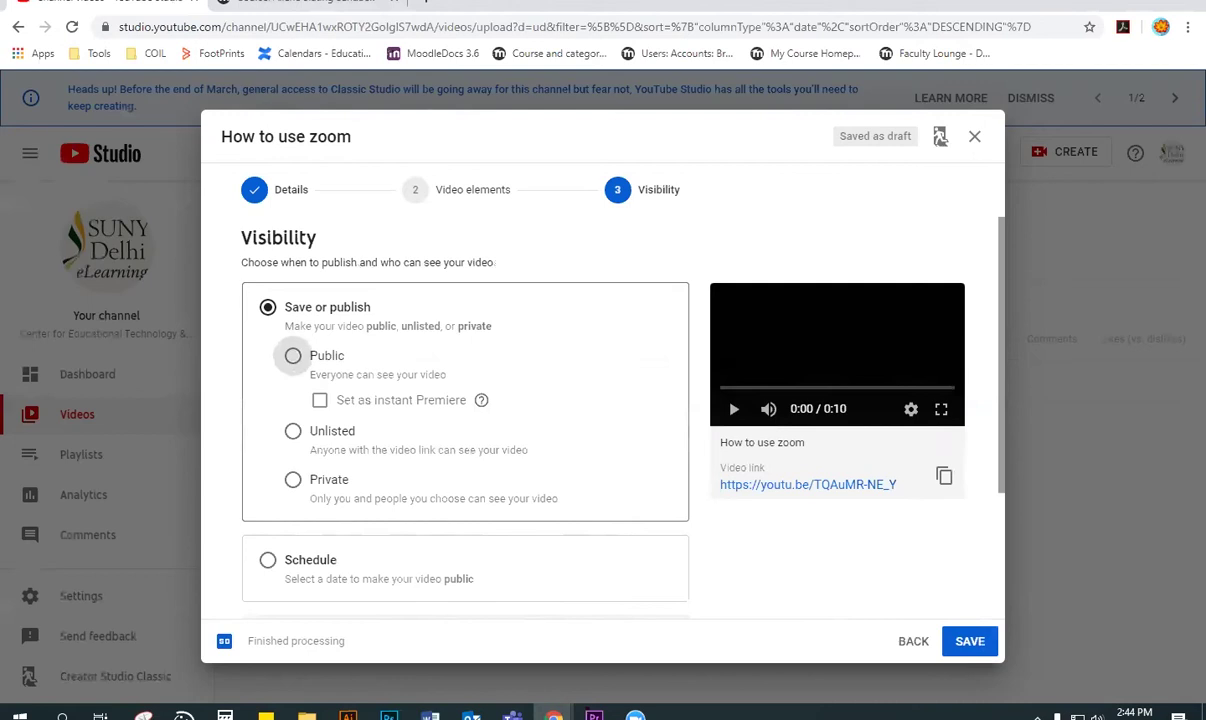
left_click(310, 426)
scroll(838, 510, "down", 2)
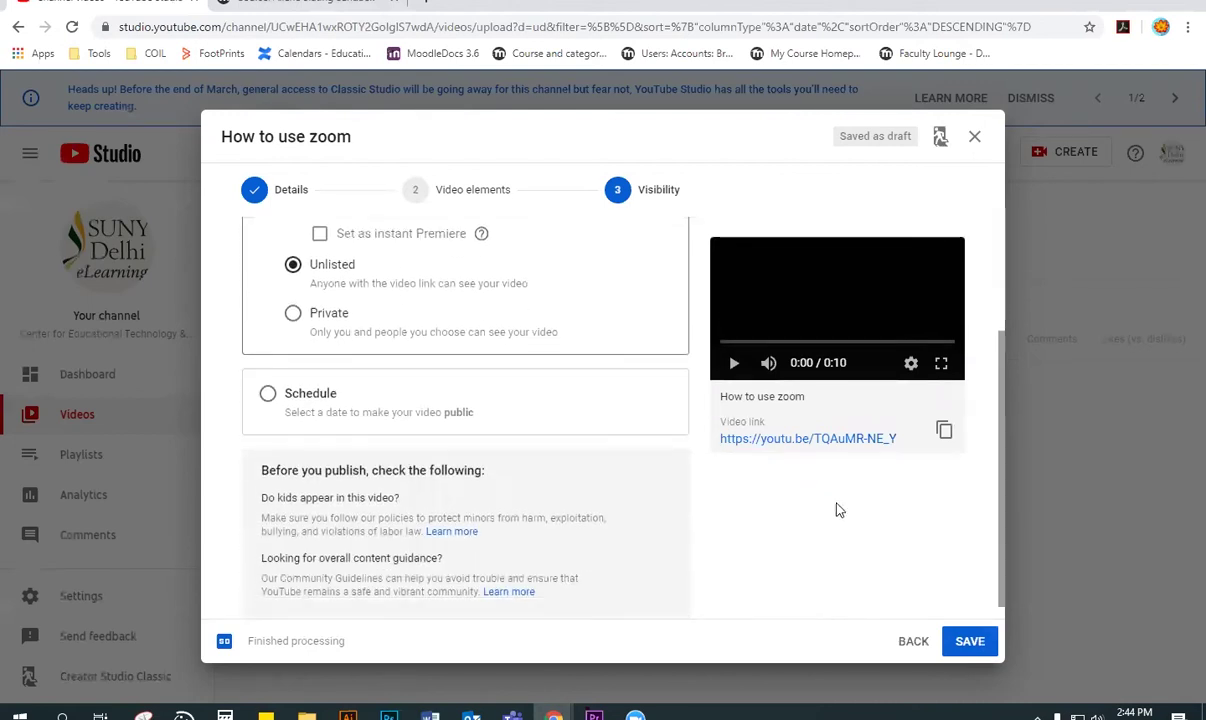
left_click(953, 641)
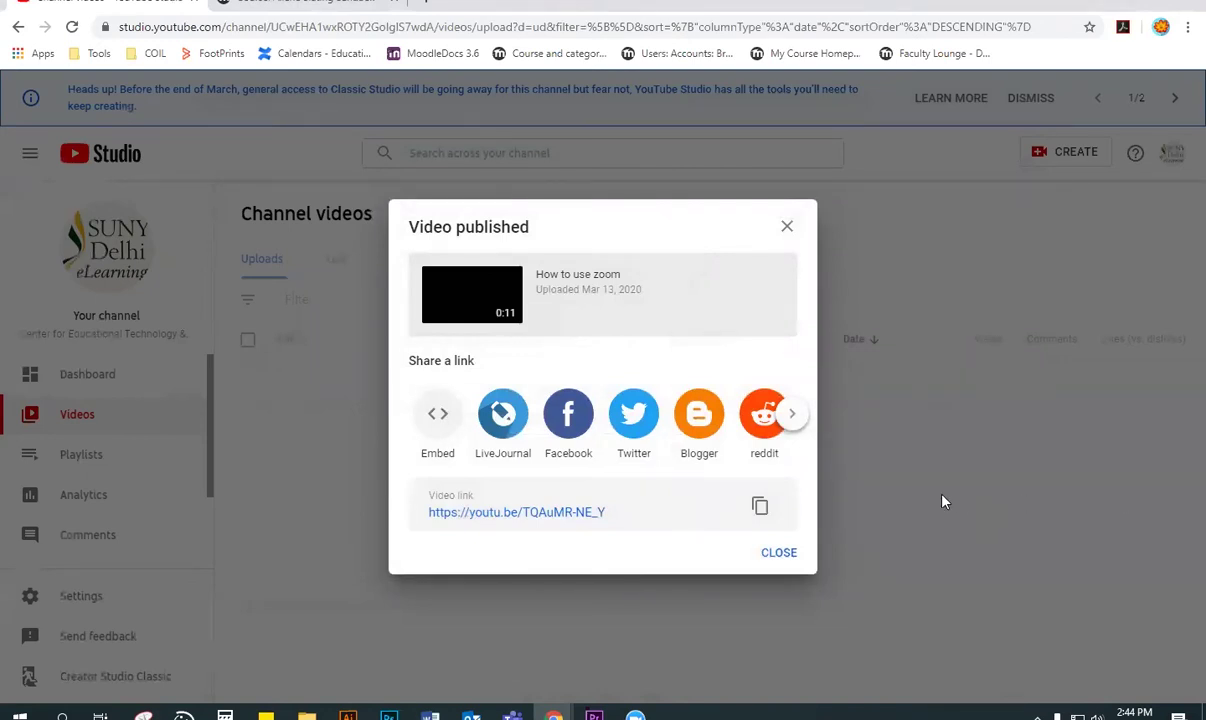
triple_click(427, 513)
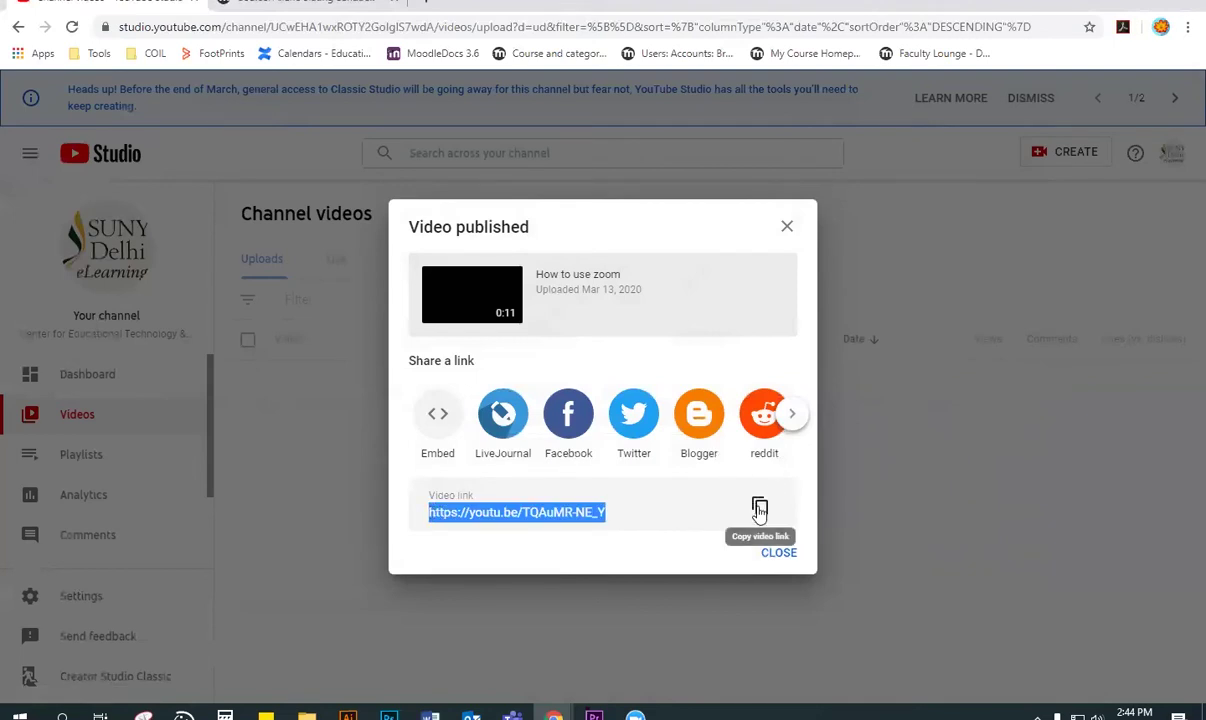
left_click(759, 510)
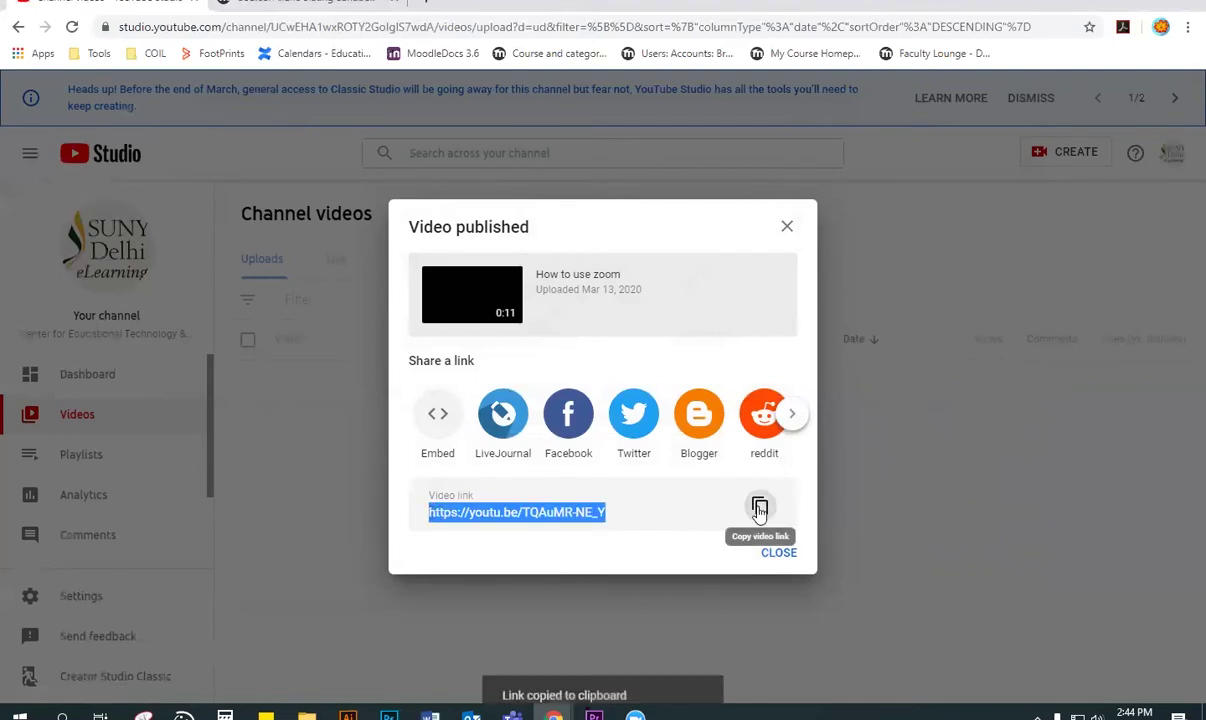
Step: Switch to the Moodle course page and turn editing mode on
left_click(336, 5)
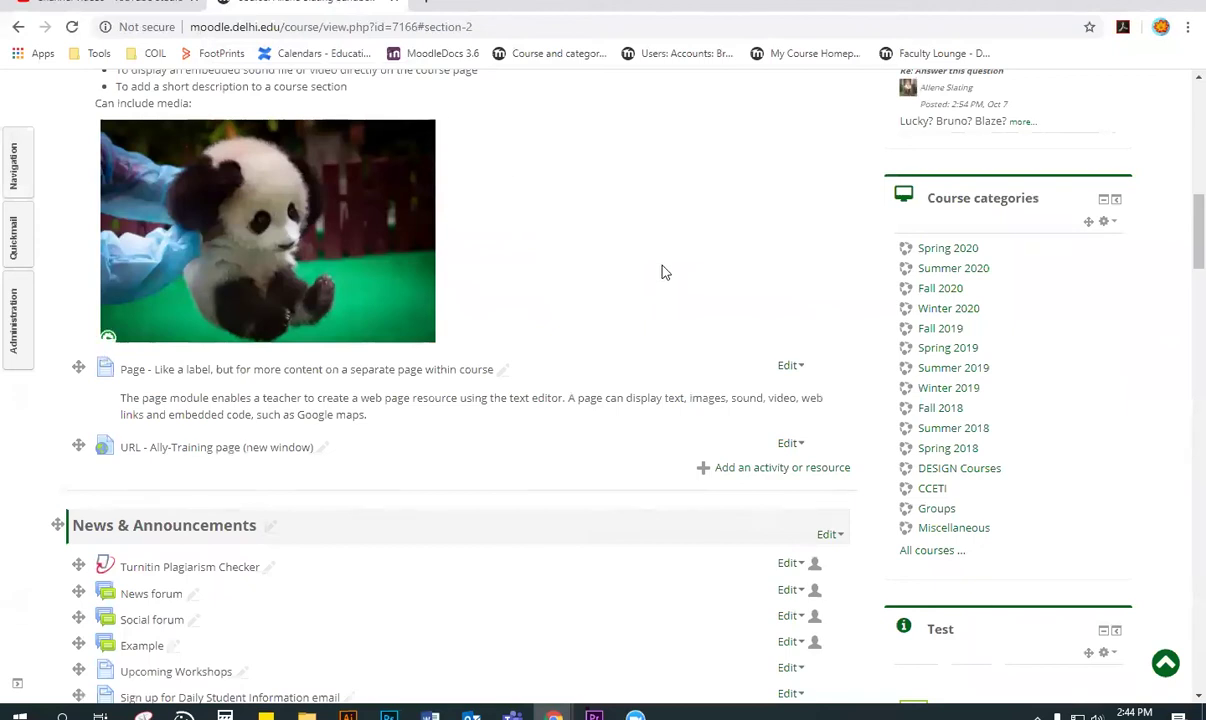
scroll(920, 326, "up", 6)
scroll(925, 328, "up", 4)
left_click(1109, 256)
left_click(1072, 310)
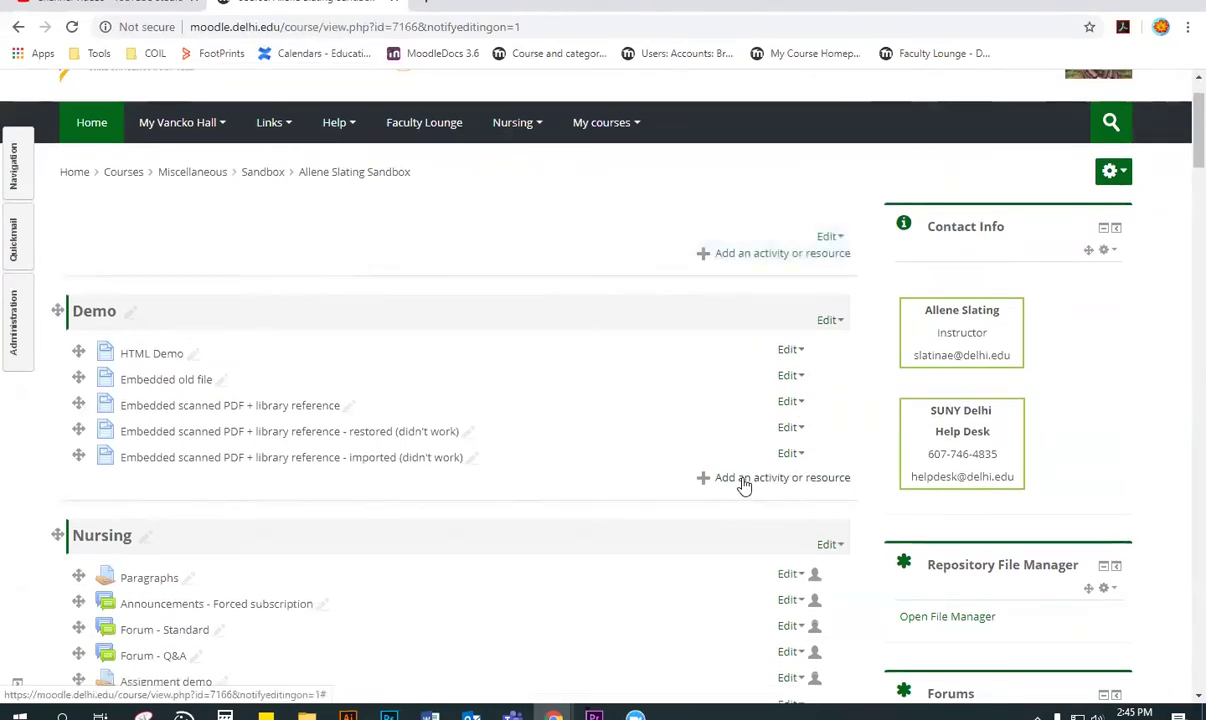
Step: Add a URL resource to the Demo section
left_click(744, 480)
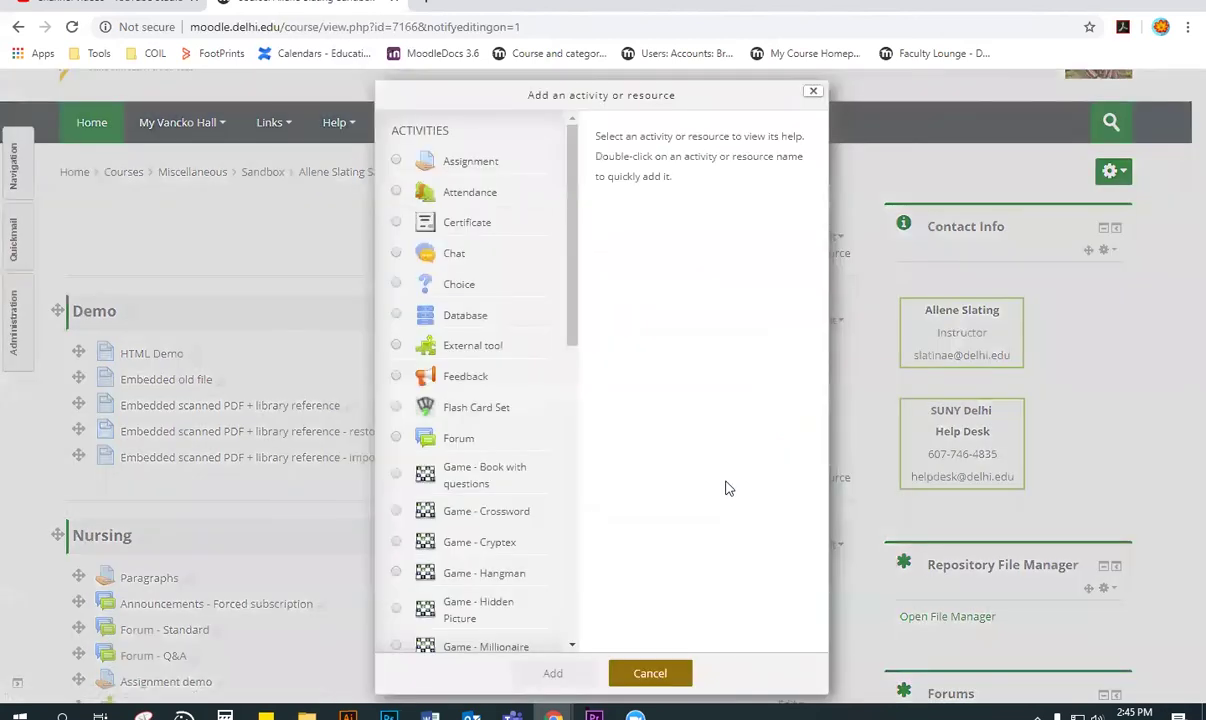
scroll(516, 436, "down", 5)
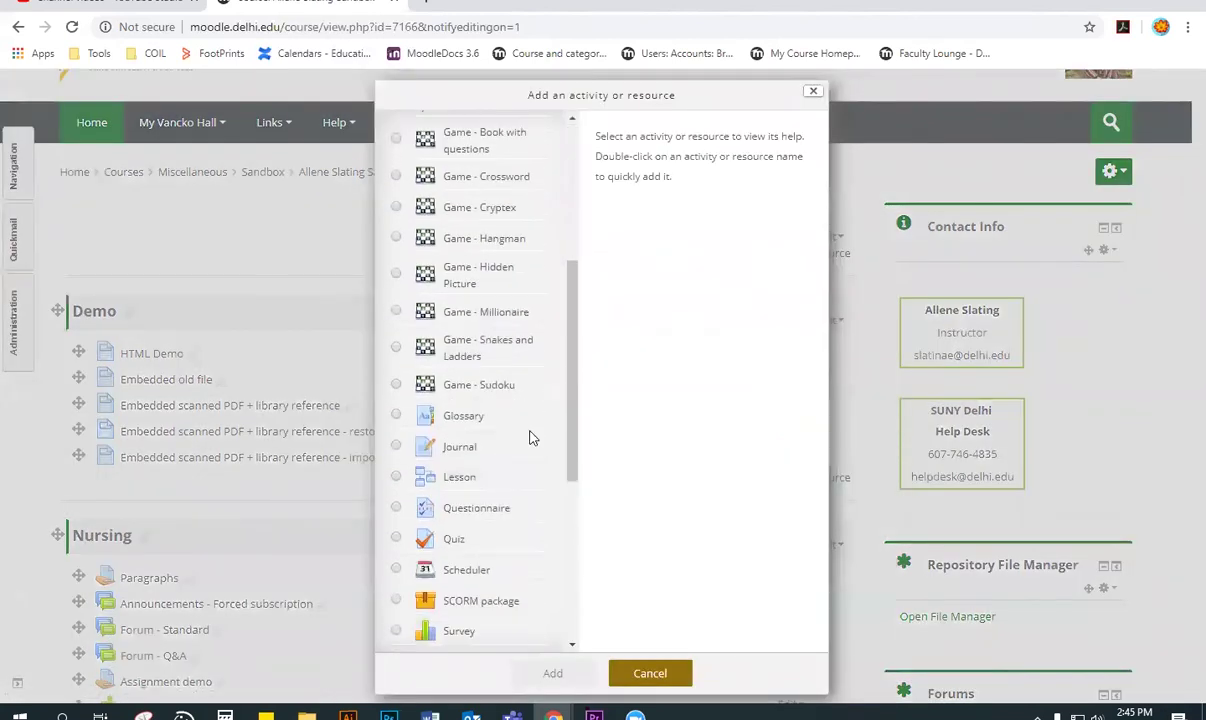
scroll(530, 437, "down", 3)
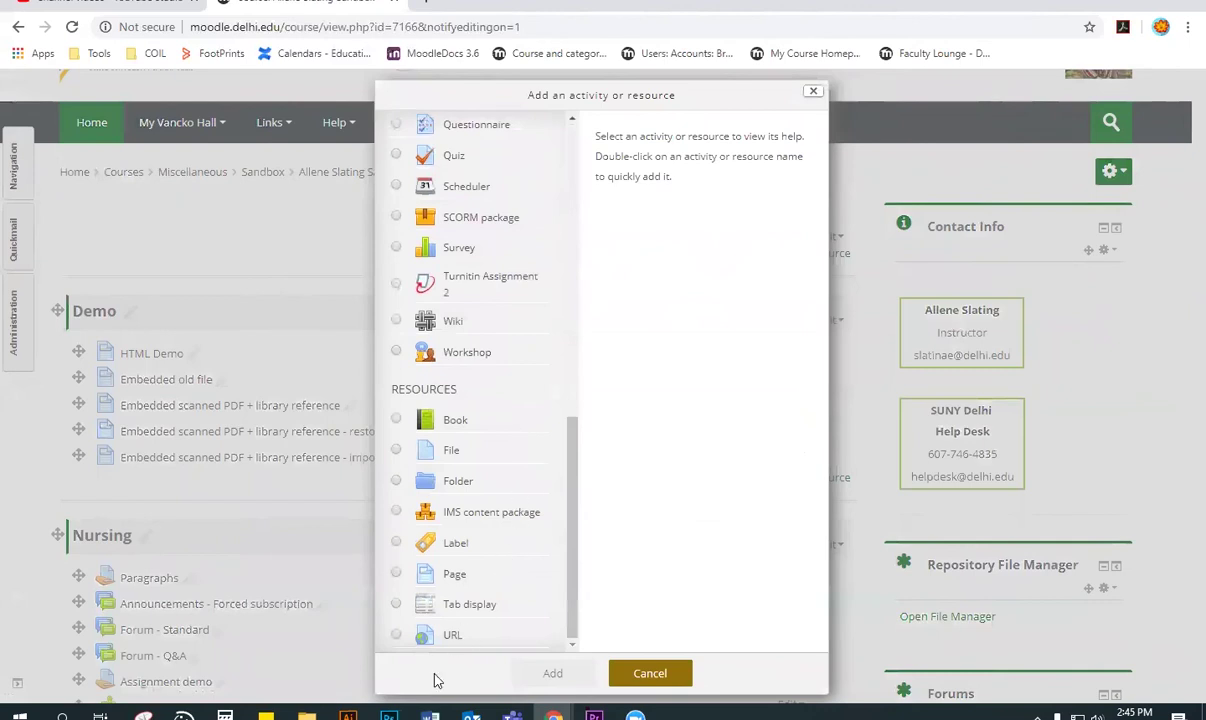
left_click(453, 637)
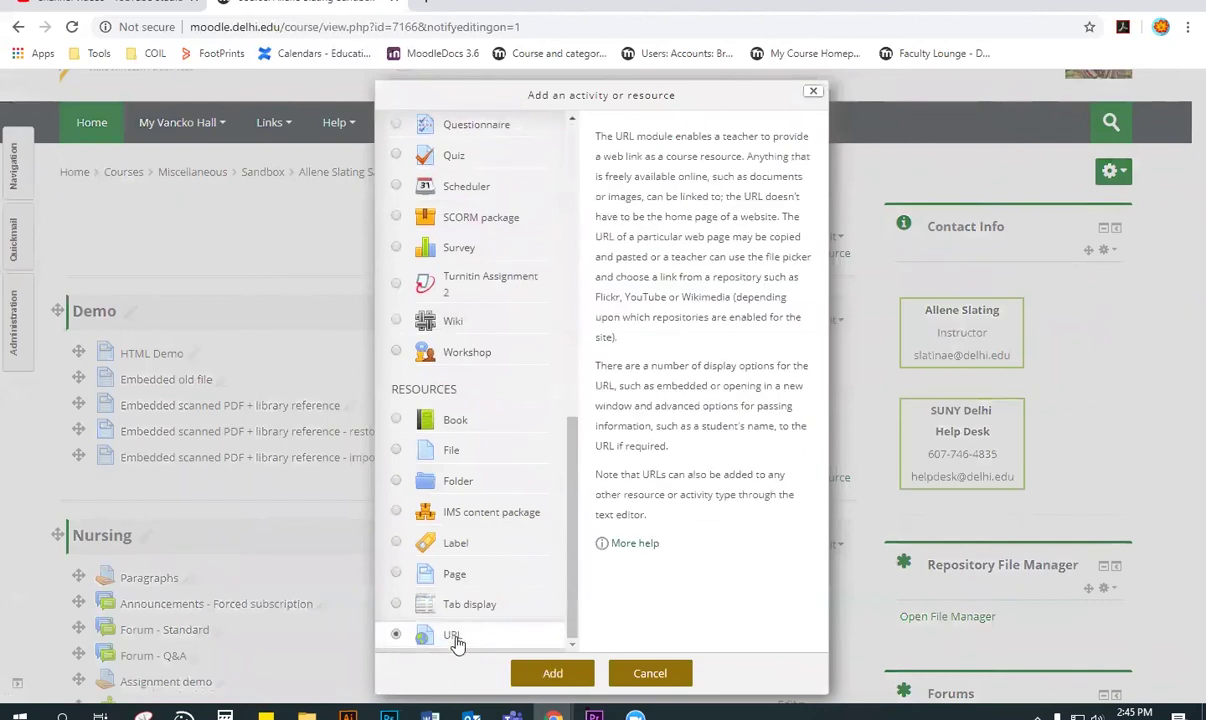
left_click(552, 675)
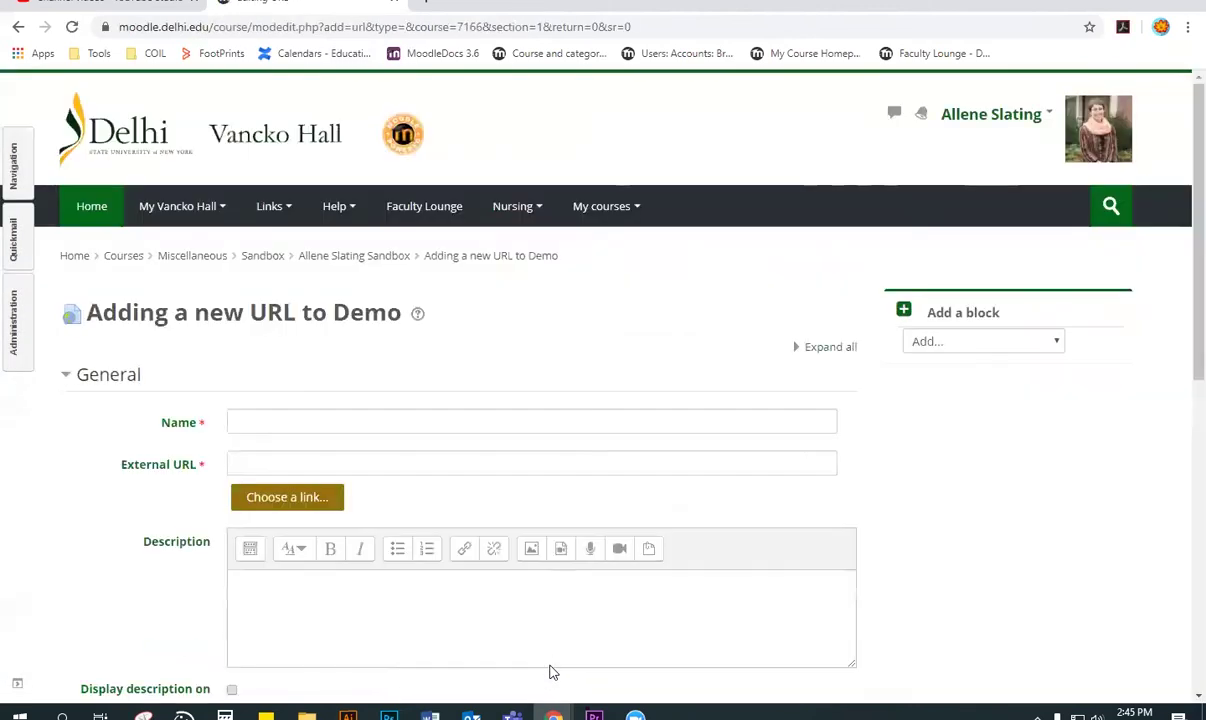
left_click(444, 423)
type("How to use Zoom")
key("Tab")
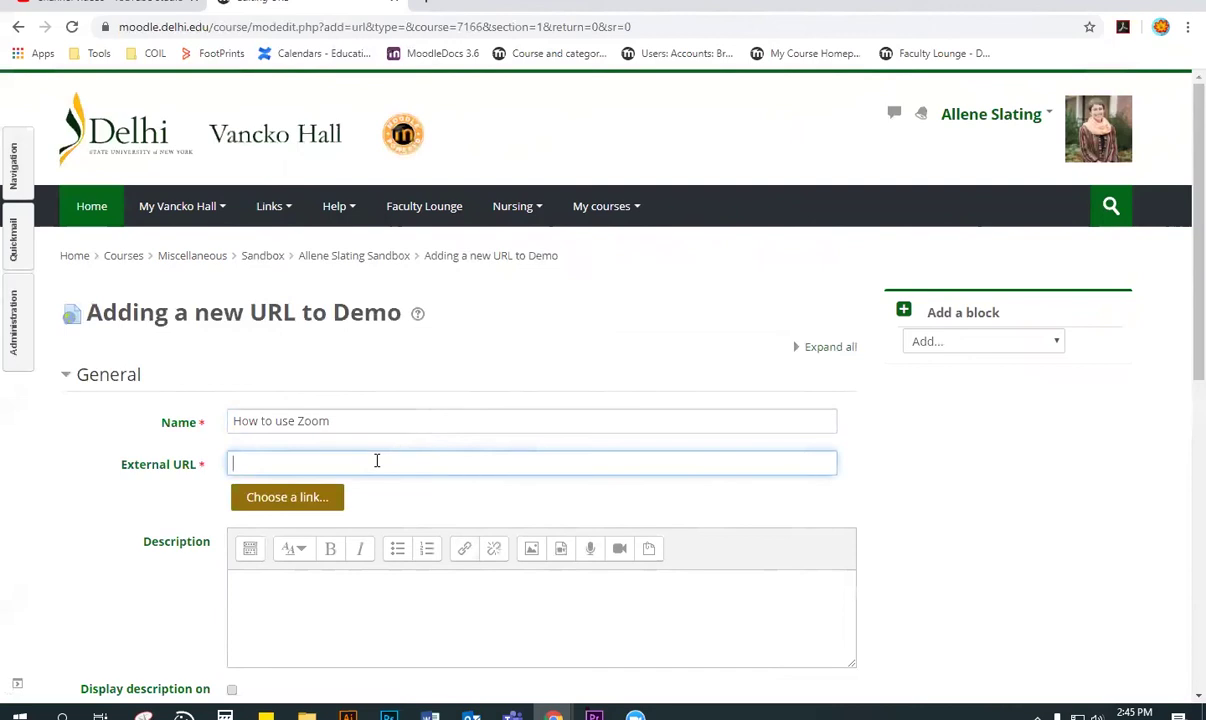
key("ctrl+v")
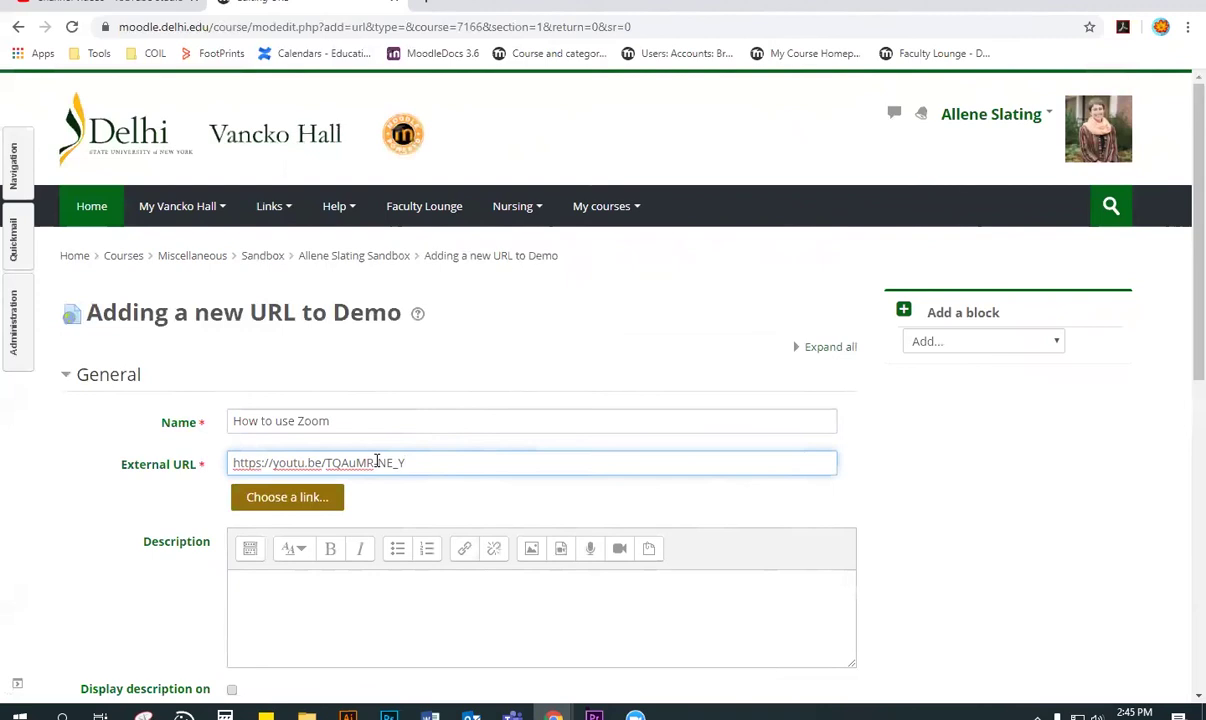
left_click(930, 497)
scroll(966, 500, "down", 3)
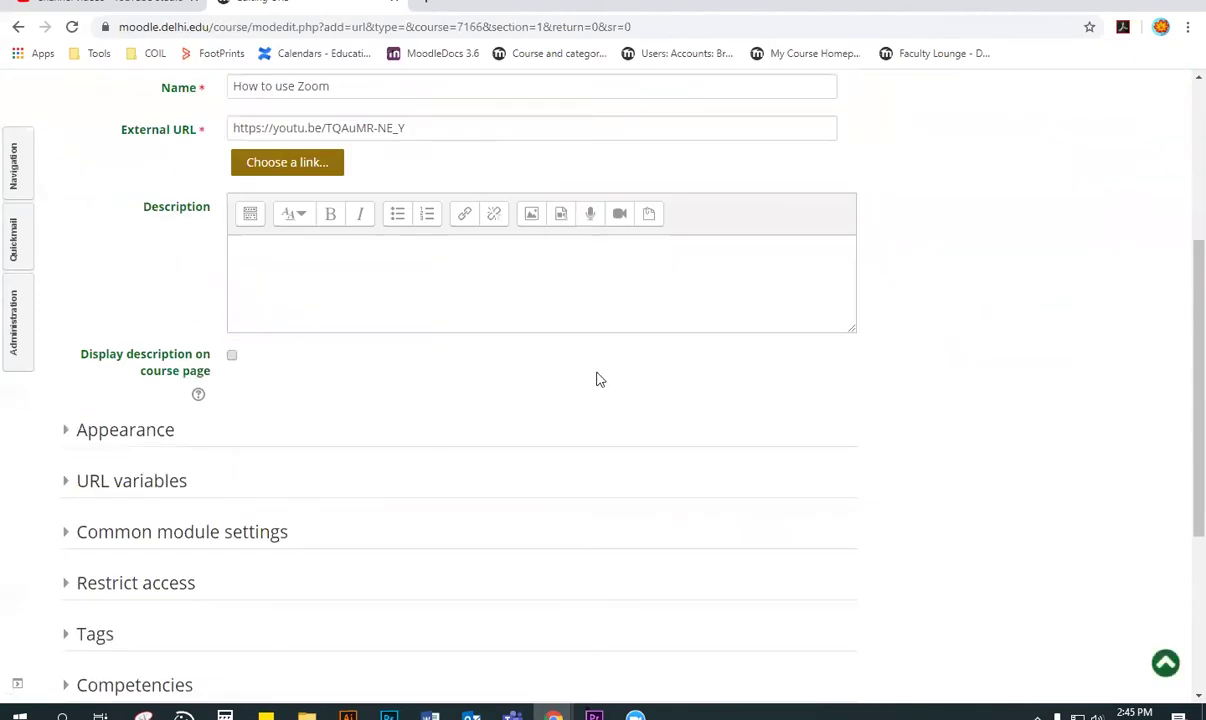
Step: Set the Appearance display to New window, then save and return to the course
left_click(154, 437)
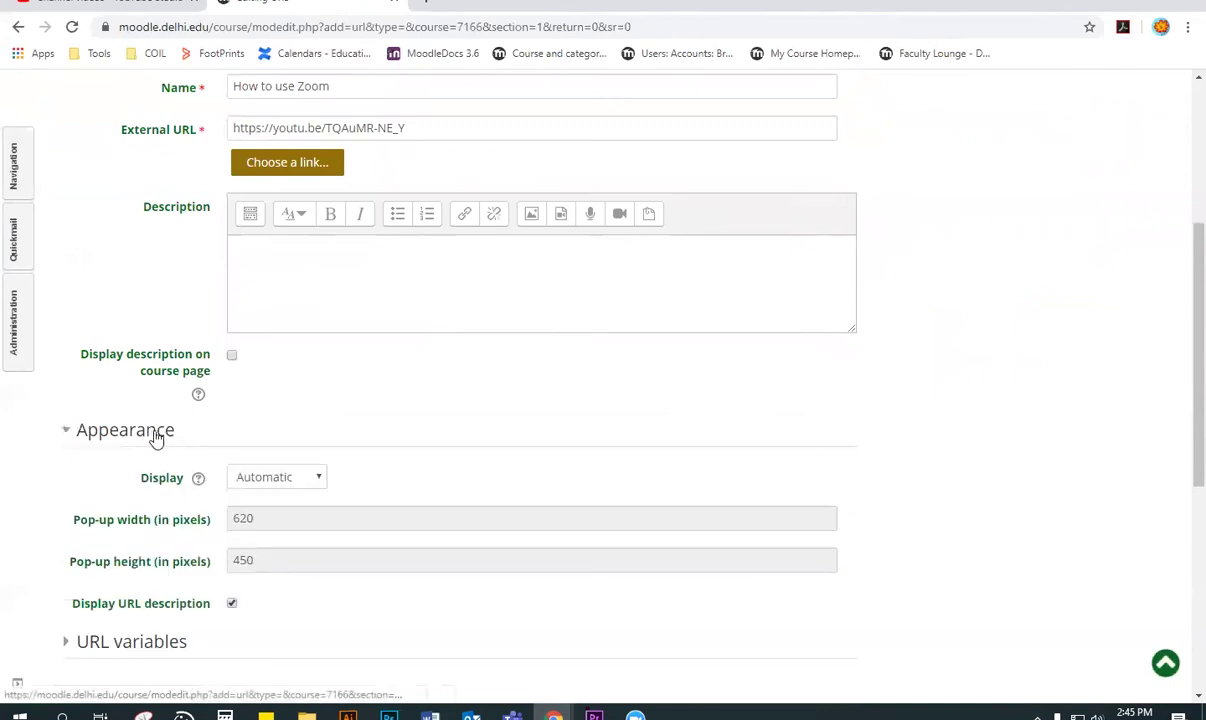
left_click(257, 481)
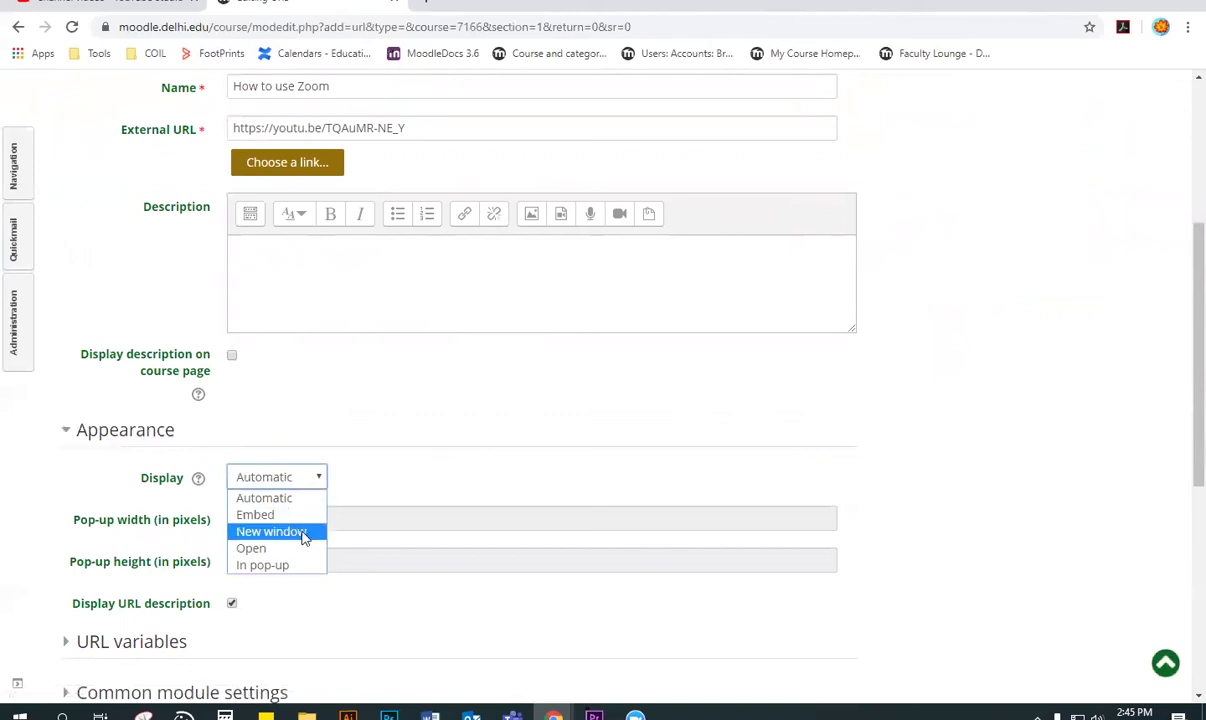
left_click(305, 534)
scroll(983, 475, "down", 5)
left_click(313, 449)
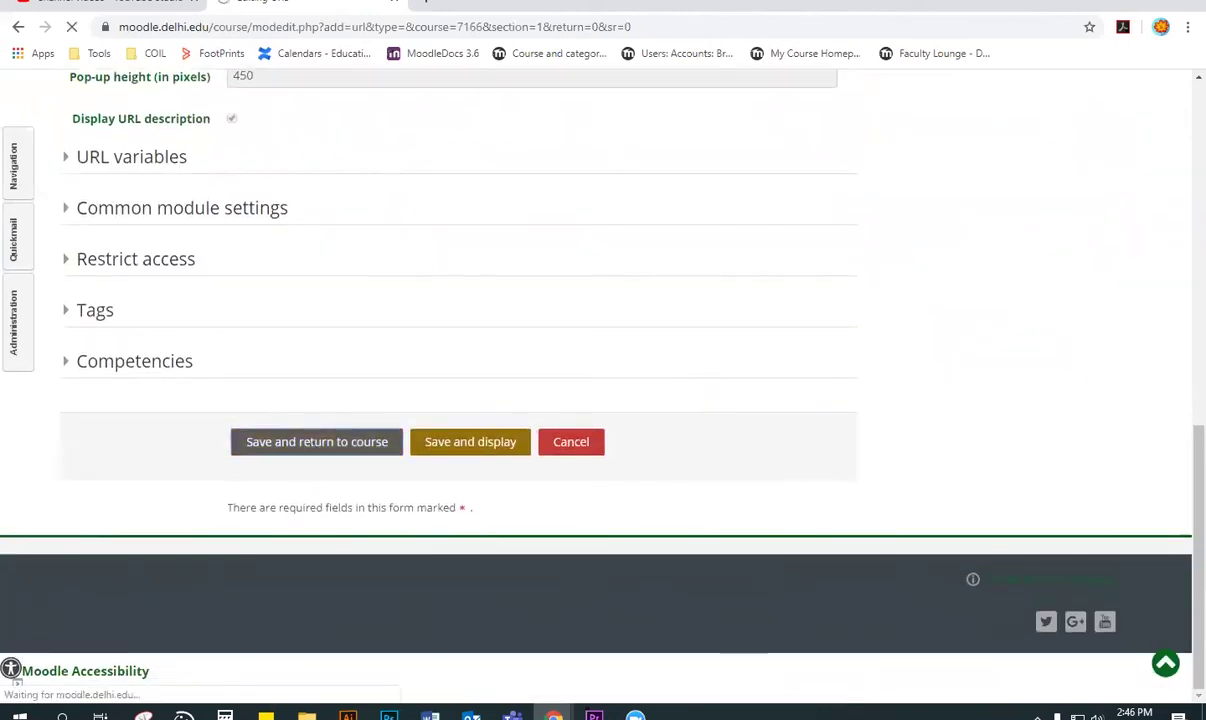